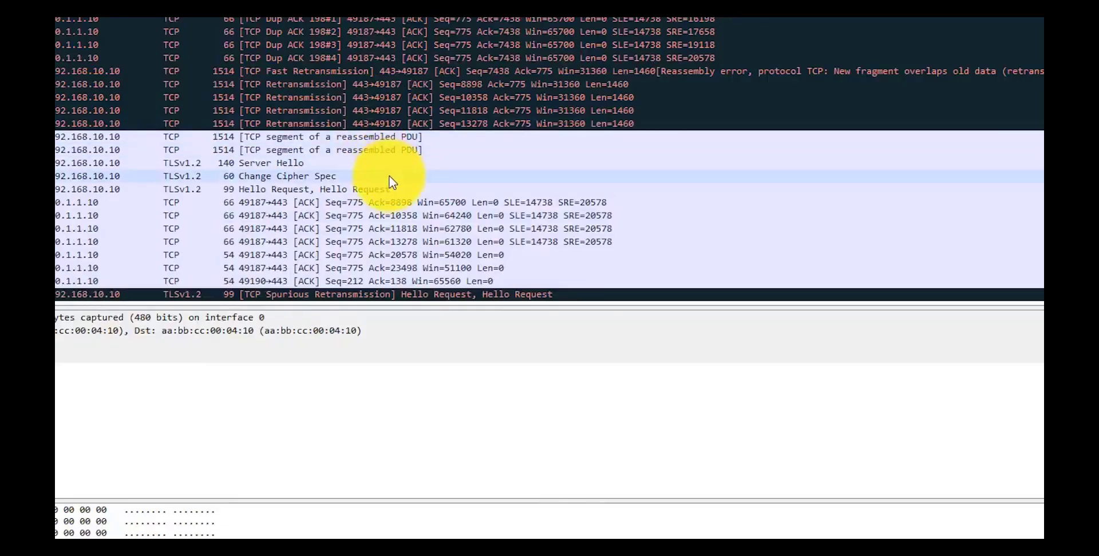
# Open Devices > Device Management to list FTDv-001 and the AUTOMATION-LAB-HA pair.
pyautogui.scroll(3, 393, 180)
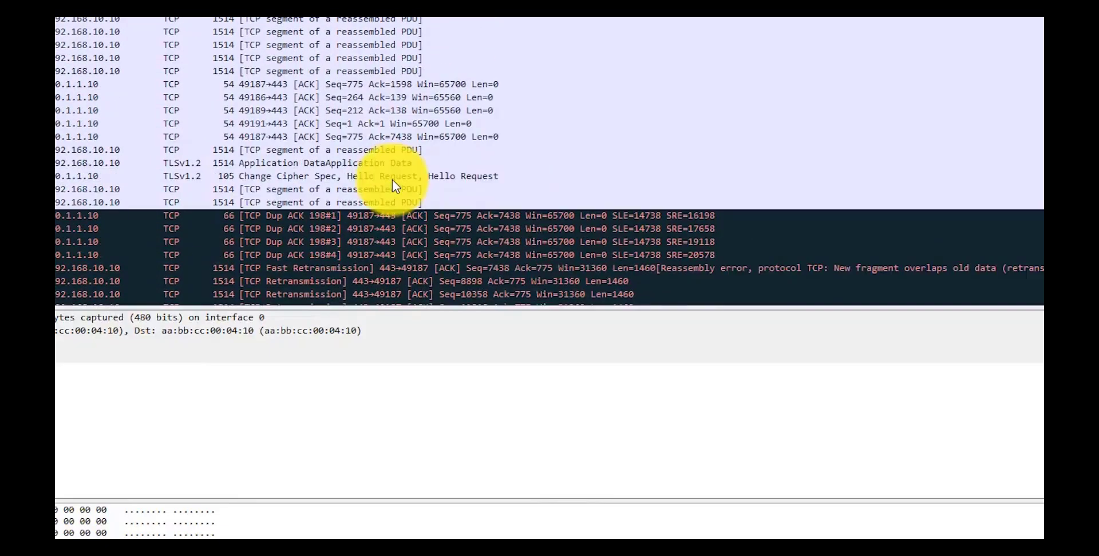
pyautogui.scroll(3, 392, 180)
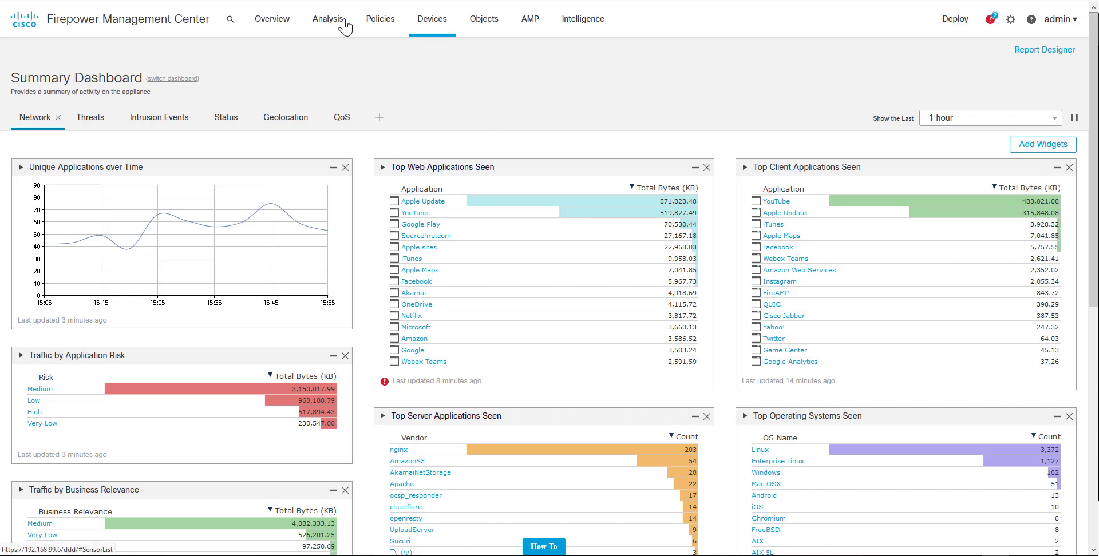
pyautogui.click(433, 26)
pyautogui.click(433, 51)
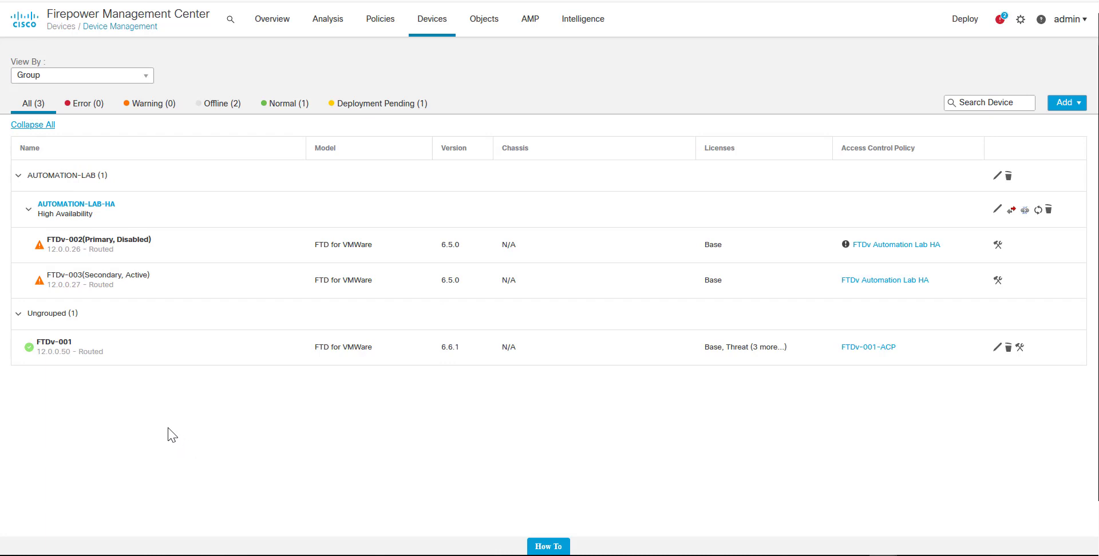
# Open FTDv-001's device page on its DHCP tab.
pyautogui.click(58, 346)
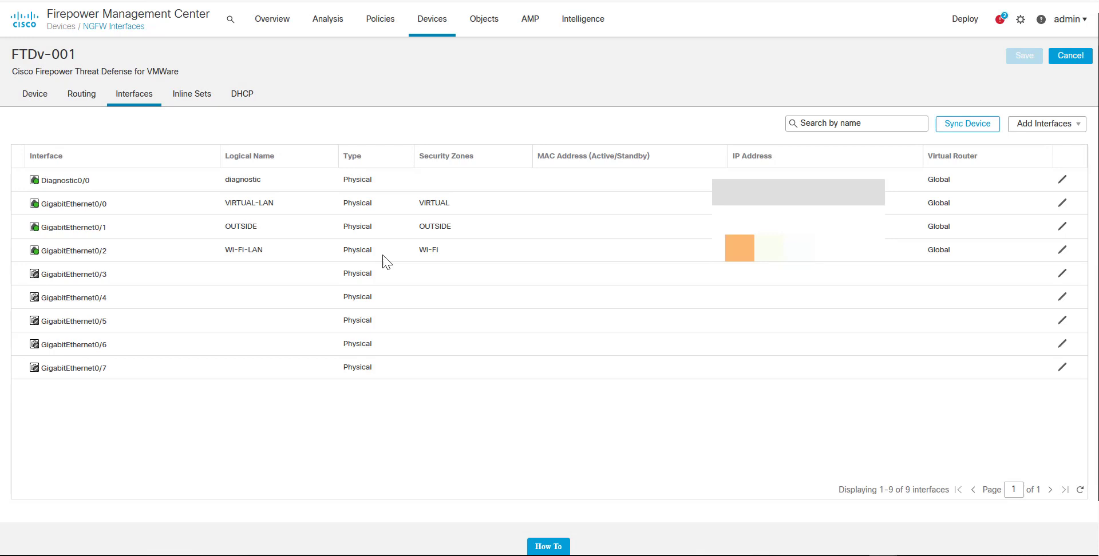
pyautogui.click(230, 98)
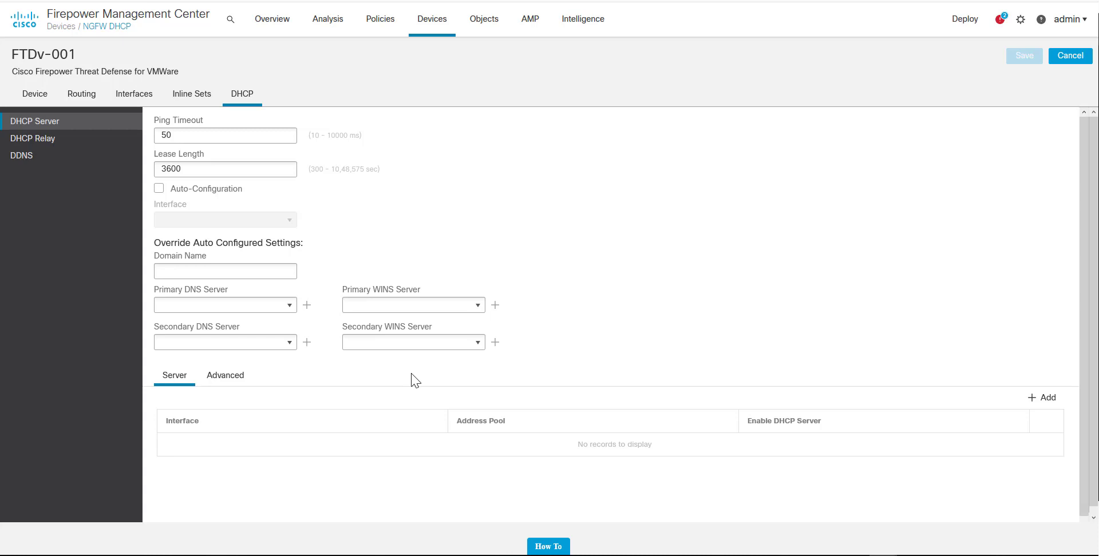
pyautogui.click(232, 377)
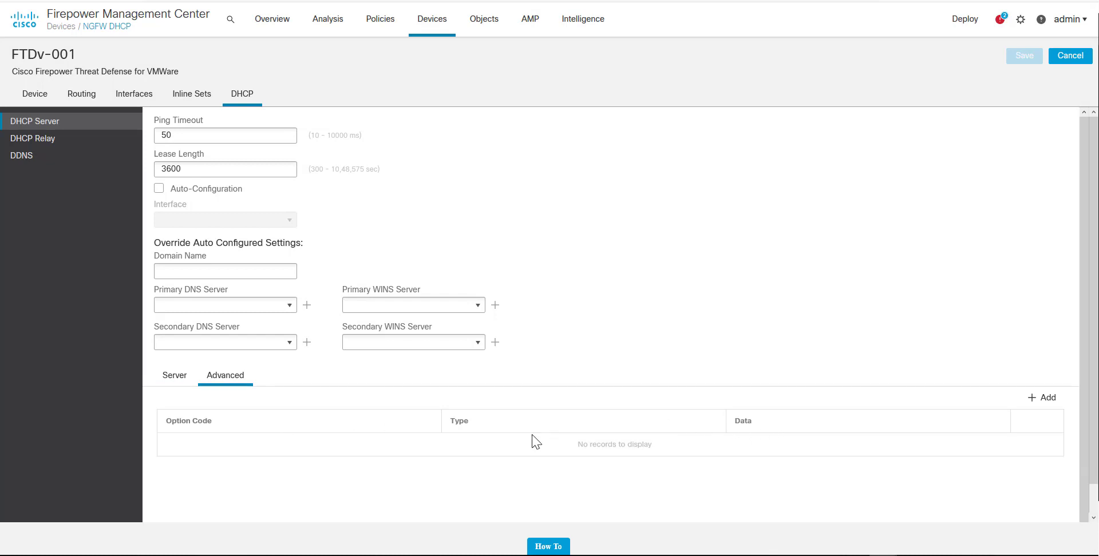
pyautogui.click(179, 378)
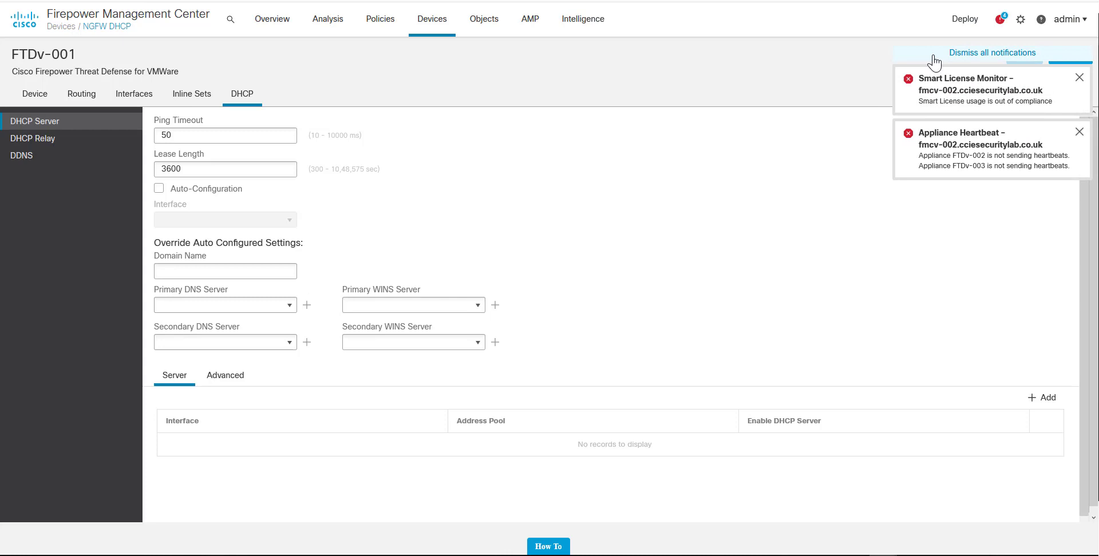
pyautogui.click(934, 55)
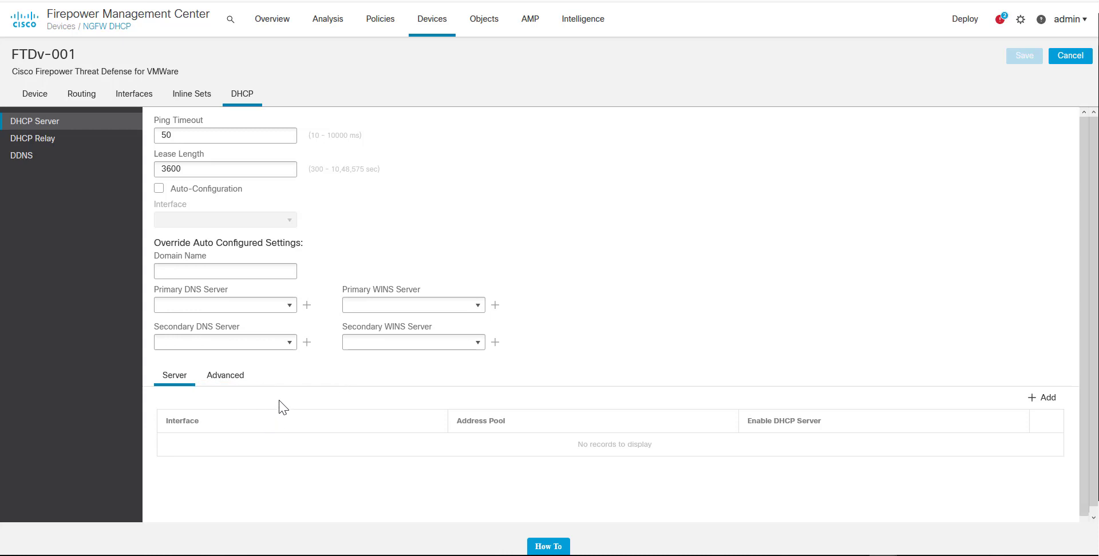
pyautogui.click(235, 387)
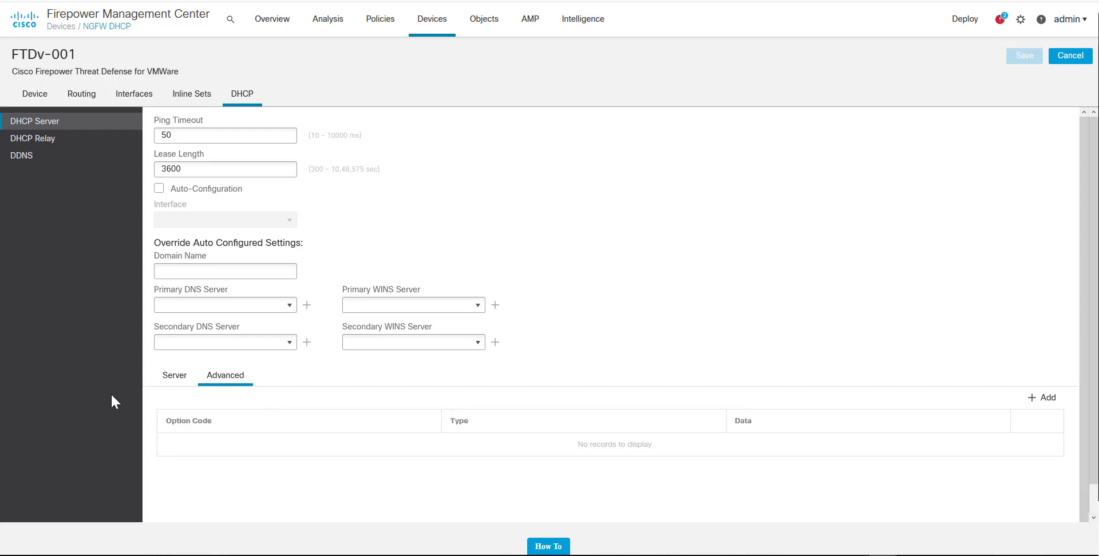
pyautogui.click(187, 389)
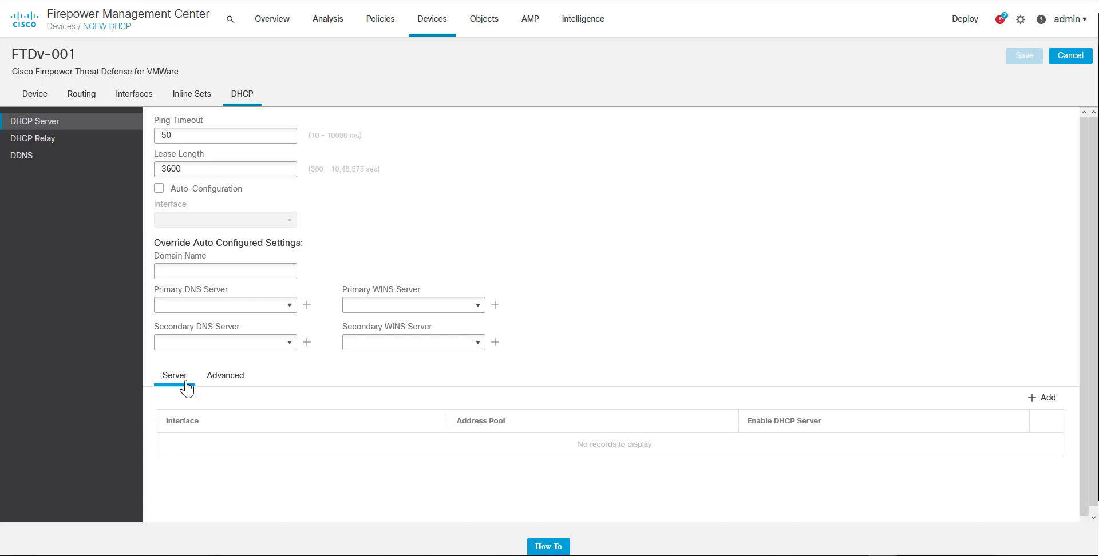
# Set primary DNS to Umbrella-VA-1, secondary to Umbrella-VA-2, and domain name networkwizkid.com.
pyautogui.click(225, 309)
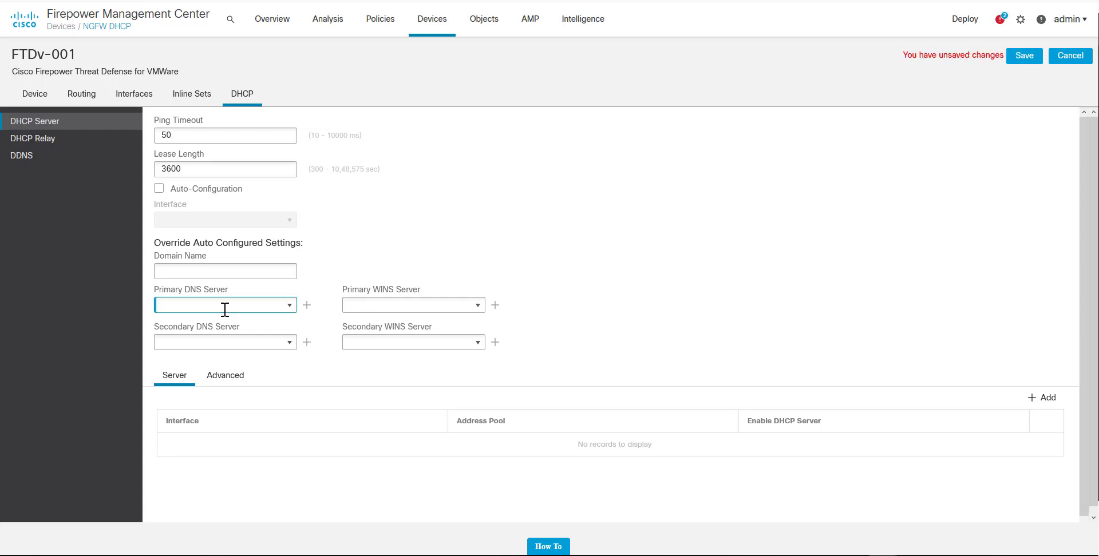
pyautogui.write('umb')
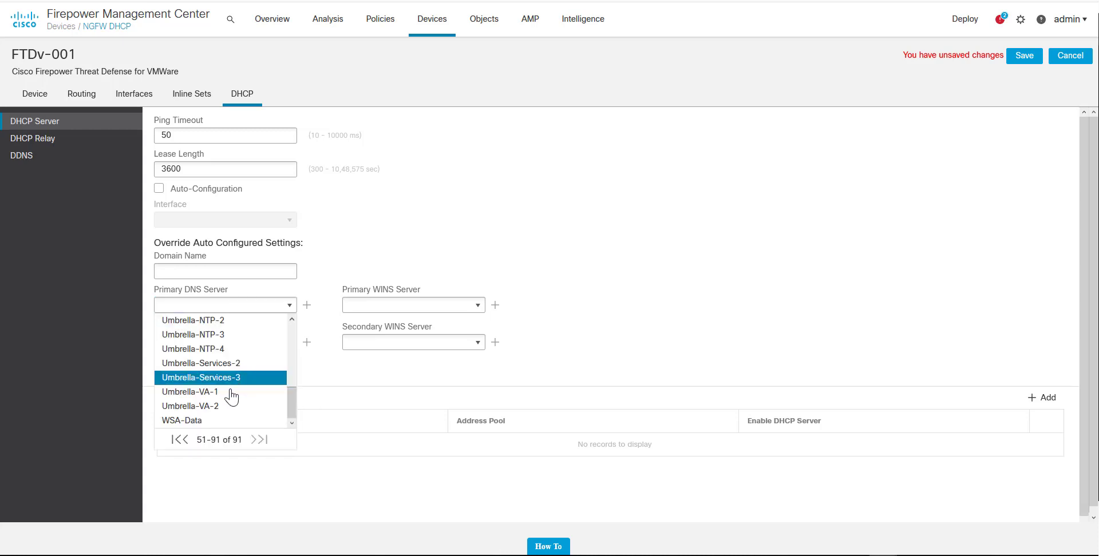
pyautogui.click(229, 389)
pyautogui.click(288, 344)
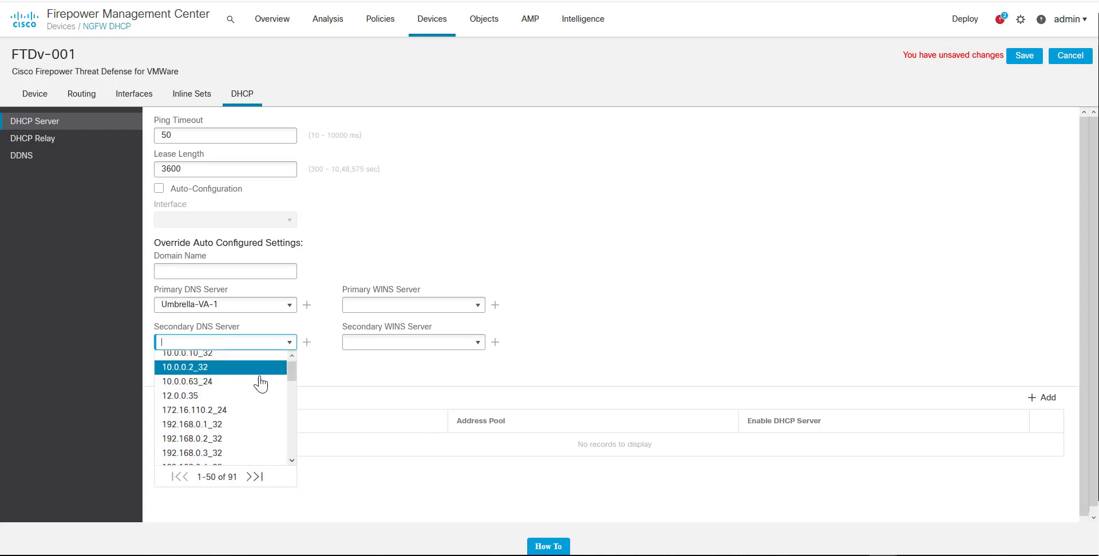
pyautogui.scroll(-10, 255, 423)
pyautogui.click(255, 477)
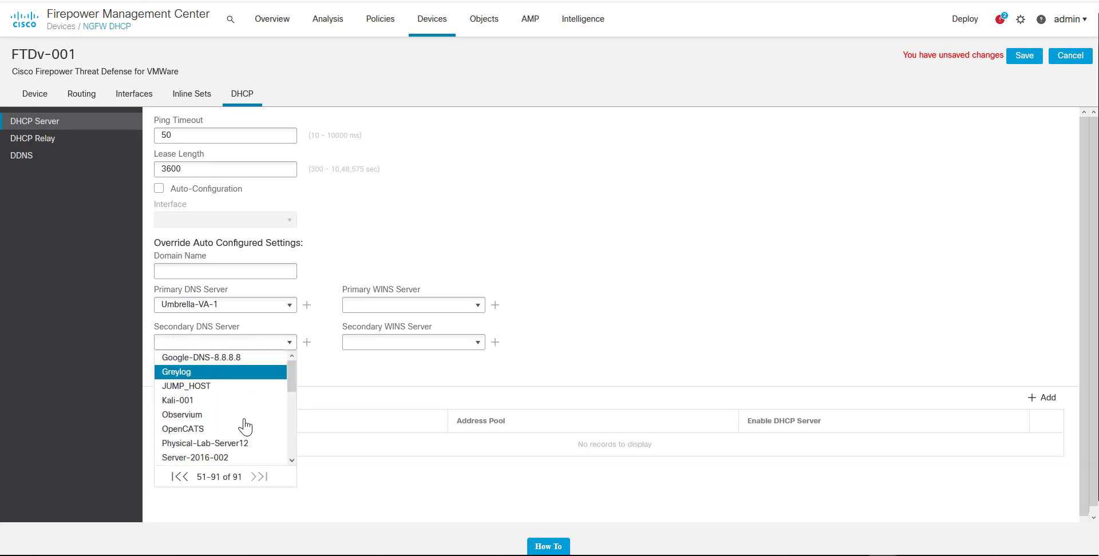
pyautogui.scroll(-8, 244, 430)
pyautogui.scroll(-2, 244, 435)
pyautogui.click(245, 442)
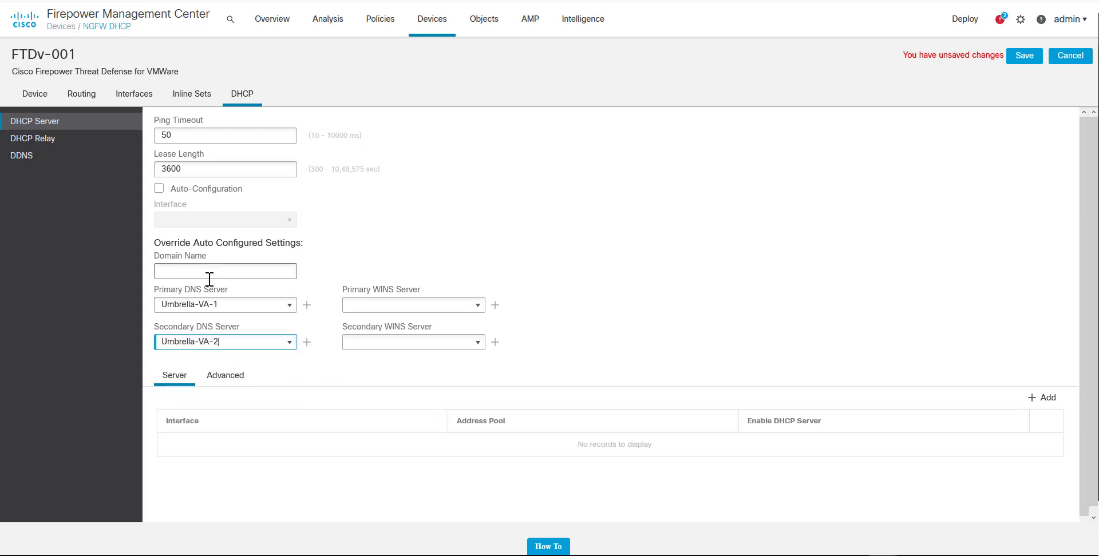
pyautogui.click(275, 269)
pyautogui.write('netw')
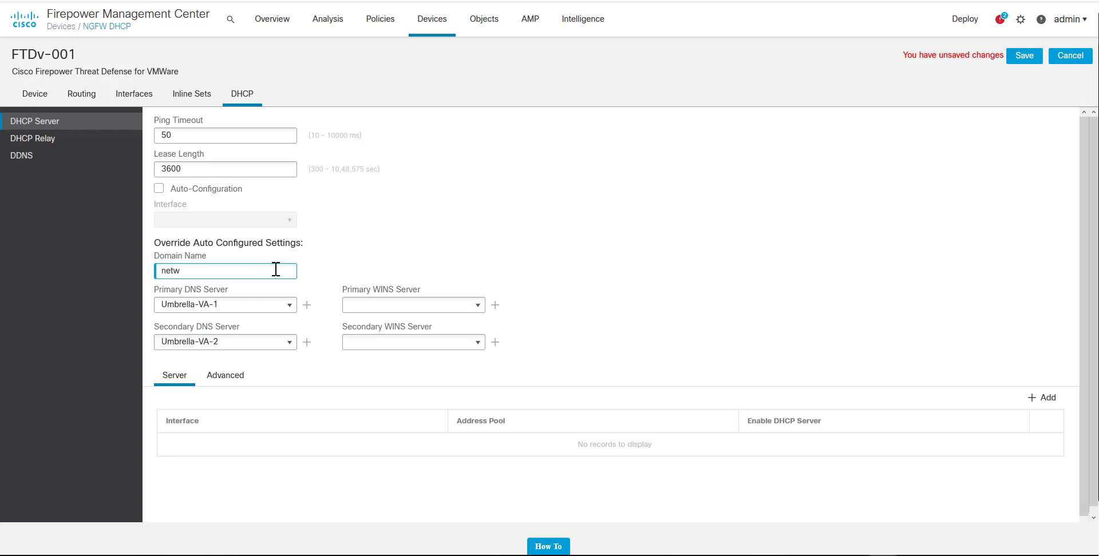
pyautogui.write('orkwizkid.com')
# Add an enabled Wi-Fi-LAN DHCP server with pool 10.0.0.250-10.0.0.254 and save.
pyautogui.click(1038, 399)
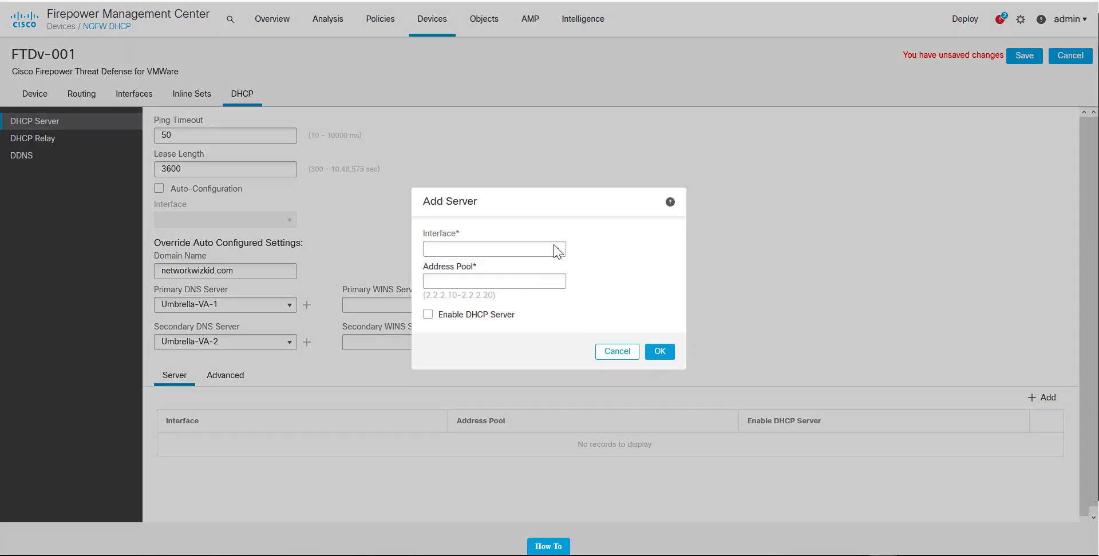
pyautogui.click(556, 250)
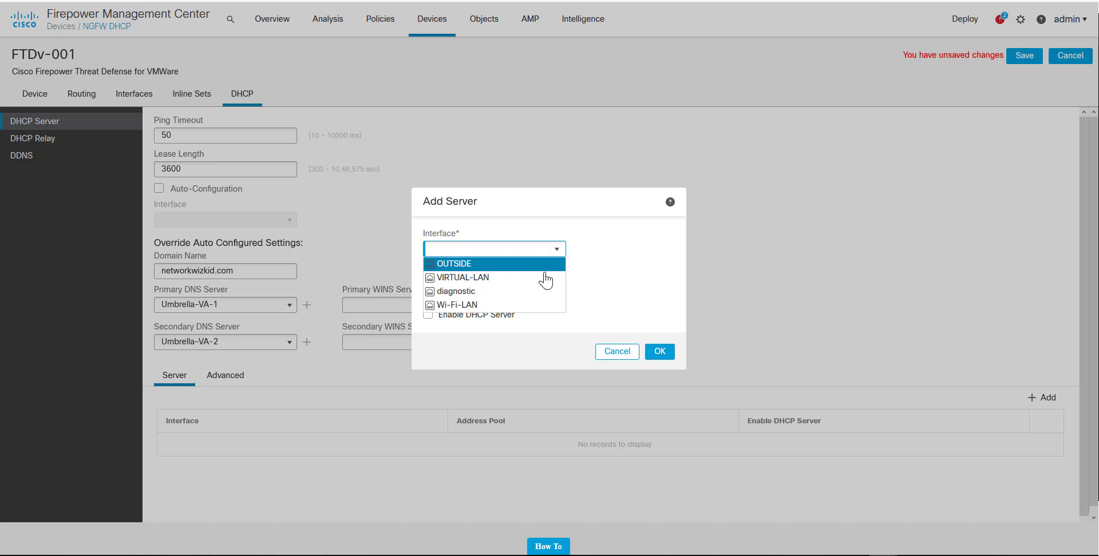
pyautogui.click(550, 305)
pyautogui.click(514, 282)
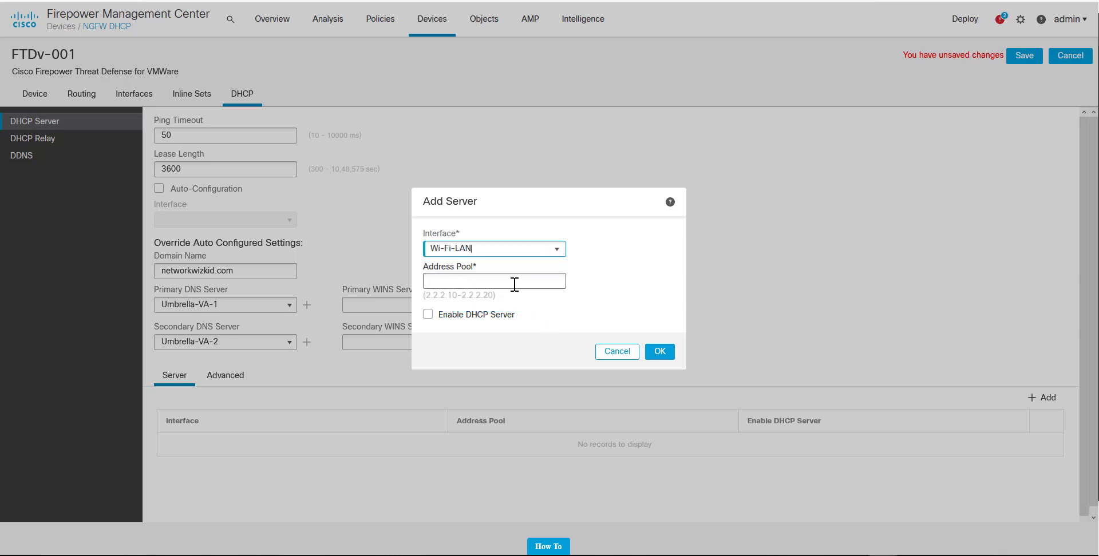
pyautogui.write('10.0')
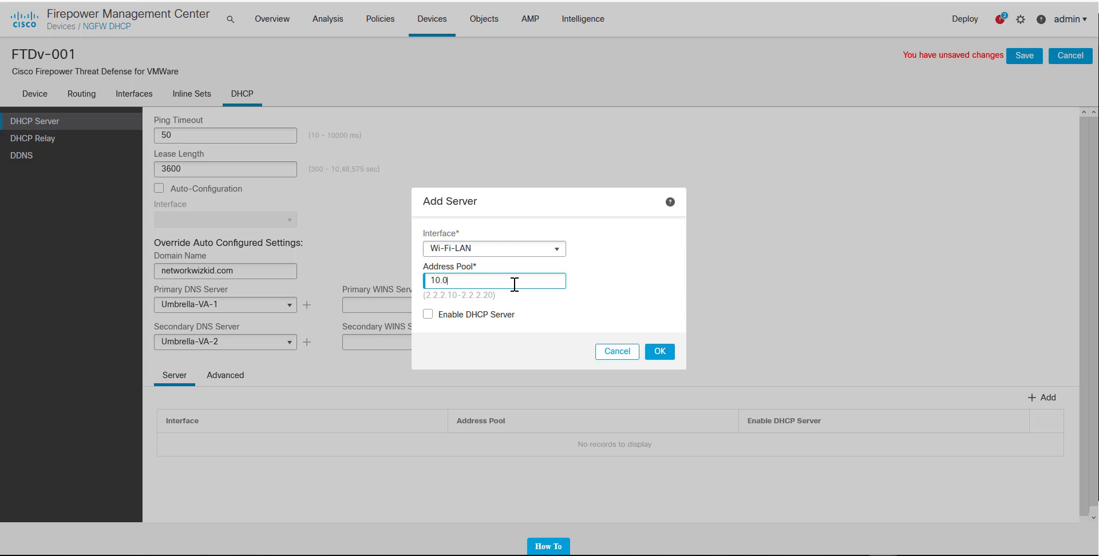
pyautogui.write('.0.250-10.0.0.254')
pyautogui.moveTo(553, 281); pyautogui.dragTo(409, 282)
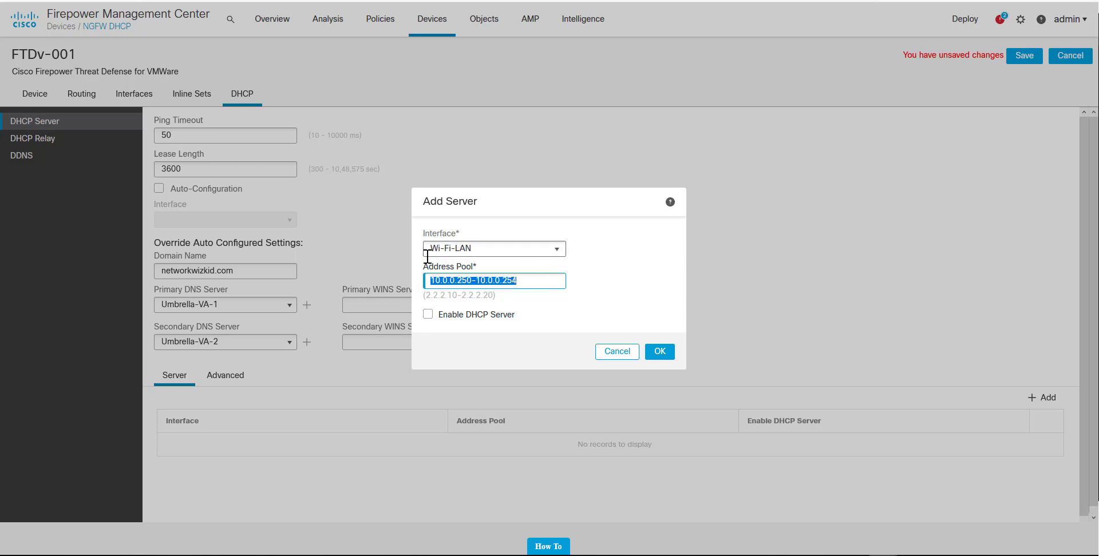
pyautogui.click(527, 282)
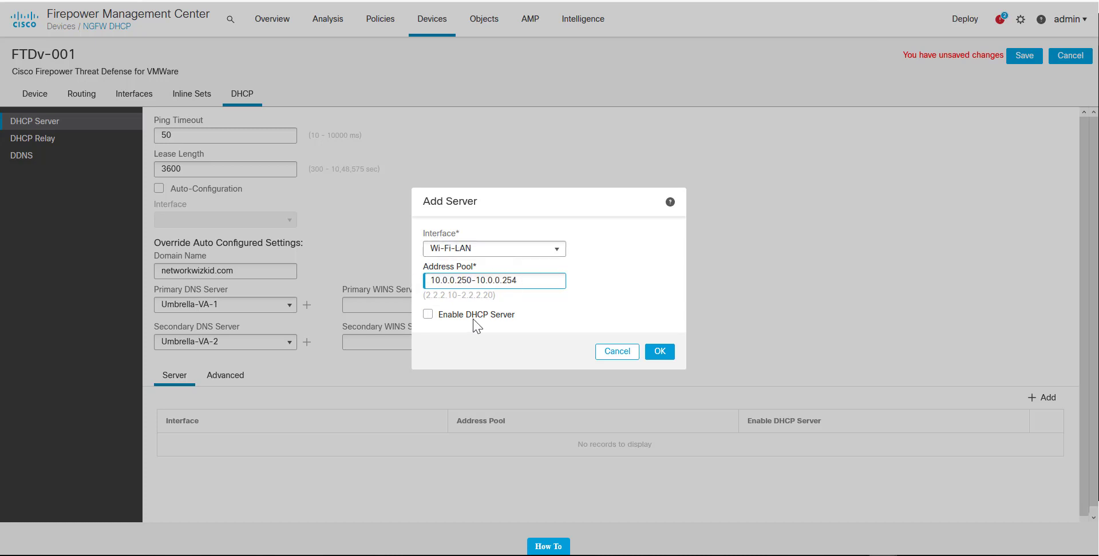
pyautogui.click(427, 314)
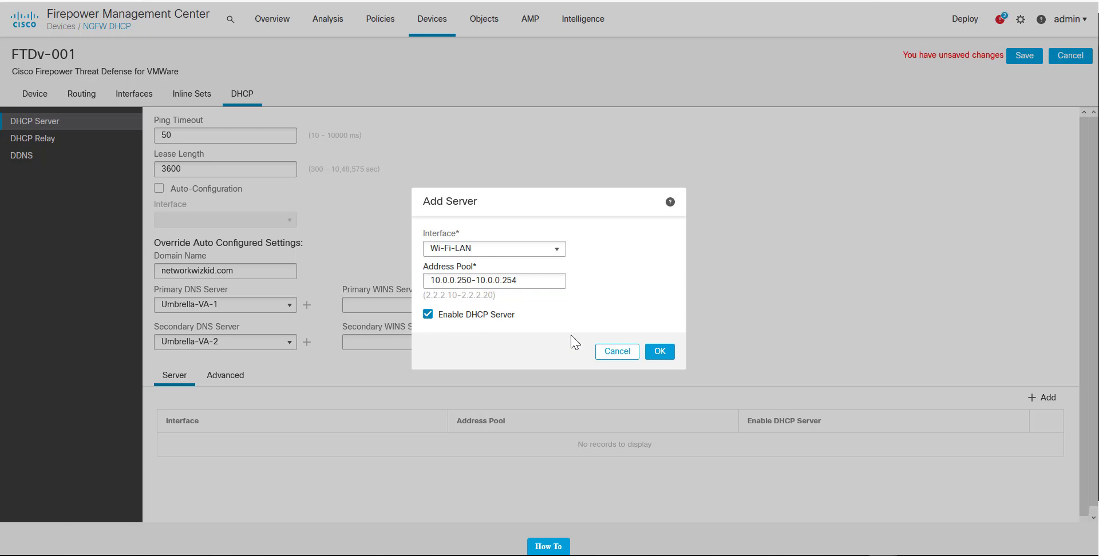
pyautogui.click(659, 351)
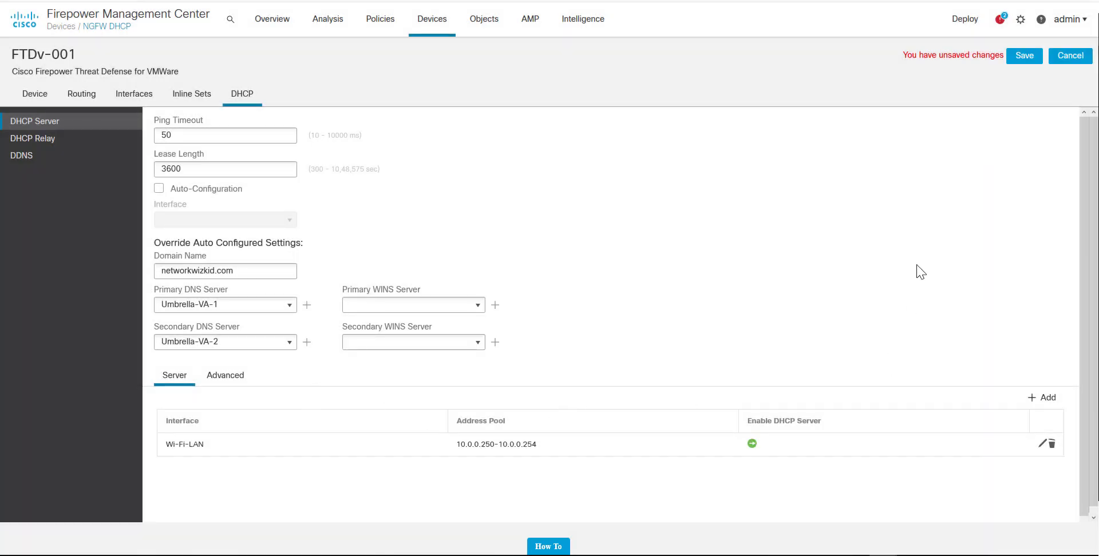
pyautogui.click(1024, 57)
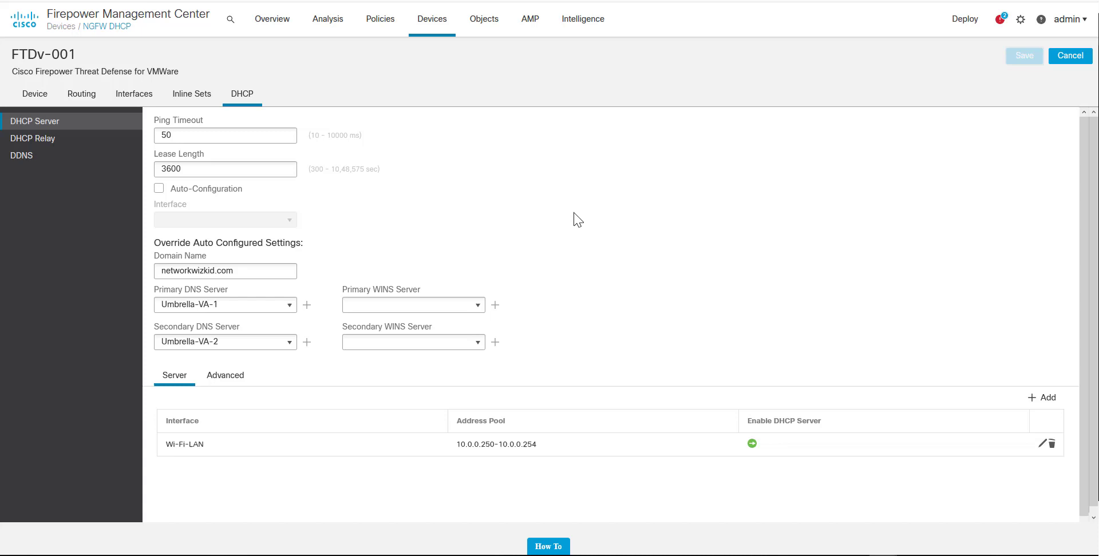
# Deploy the pending configuration to FTDv-001 and confirm the deployment.
pyautogui.click(954, 26)
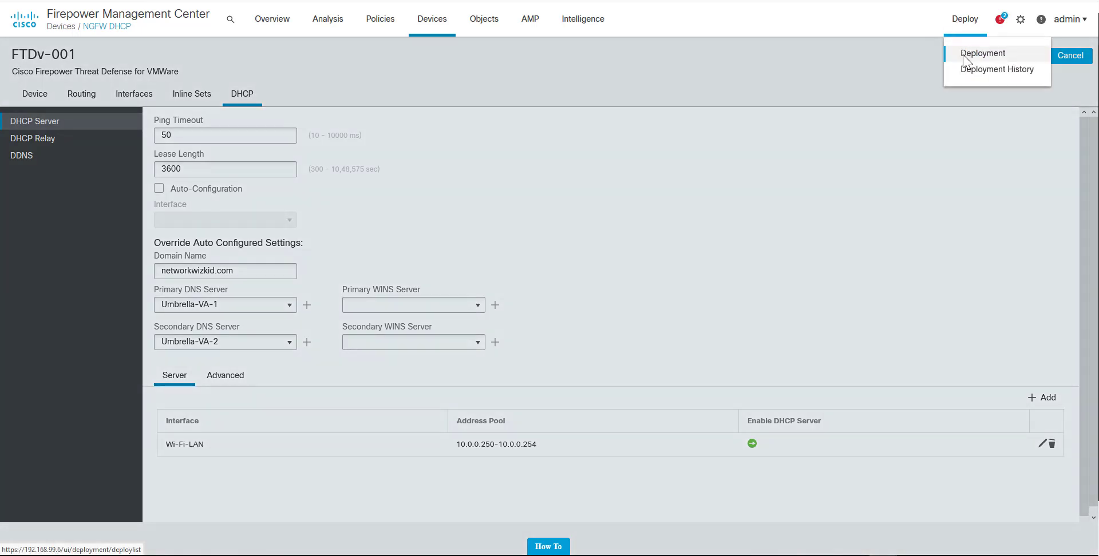
pyautogui.click(981, 53)
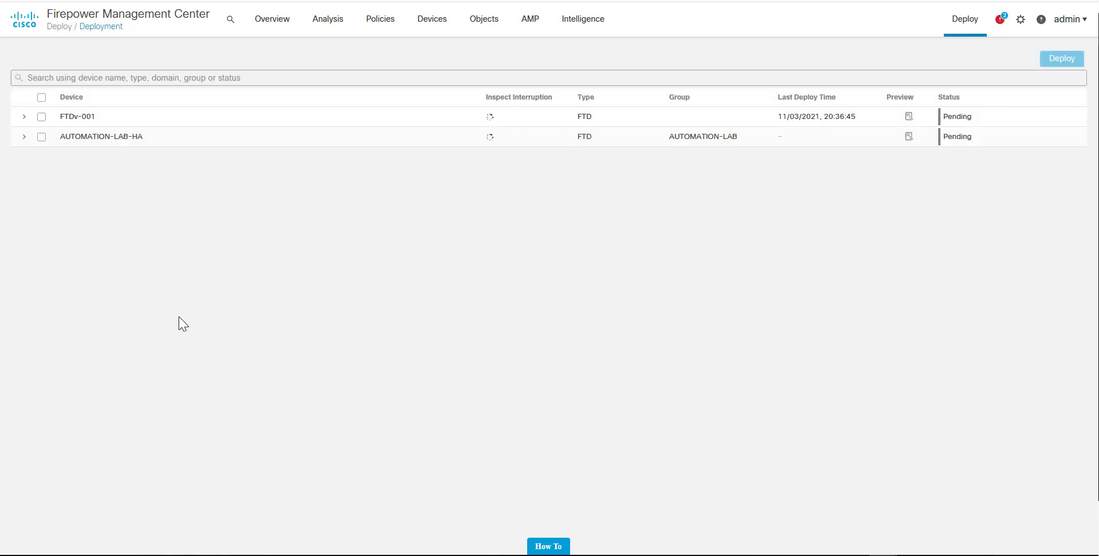
pyautogui.click(41, 117)
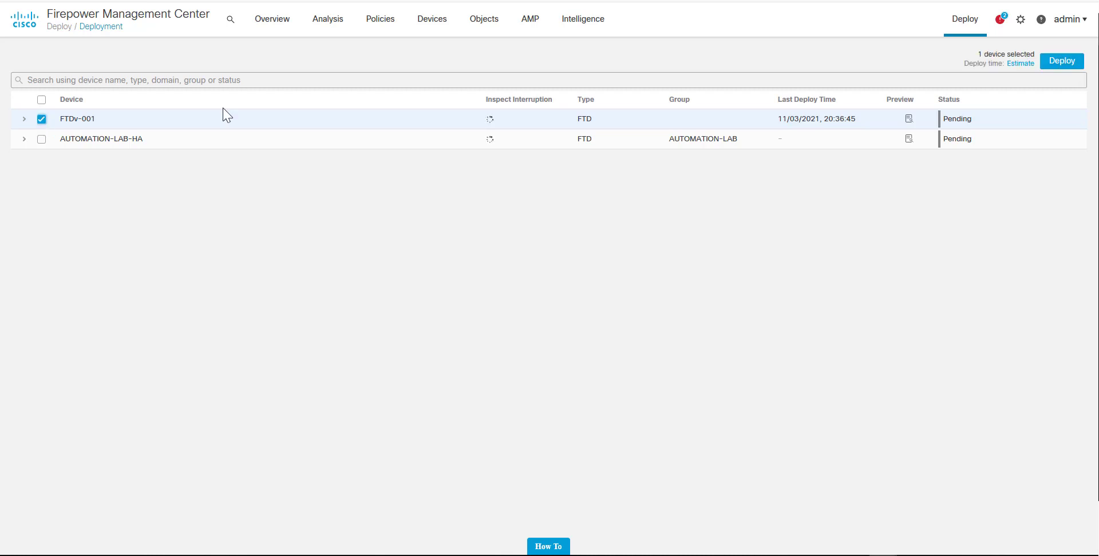
pyautogui.click(1065, 64)
pyautogui.click(627, 313)
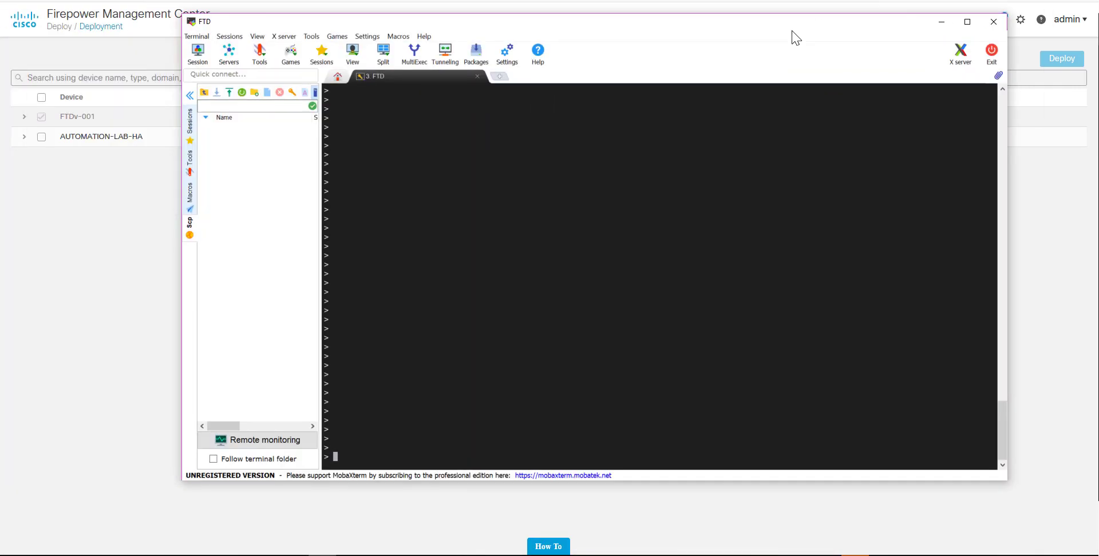
# In the FTD SSH session, run 'show dhcpd statistics' and review the pool and message counts.
pyautogui.moveTo(792, 37); pyautogui.dragTo(686, 83)
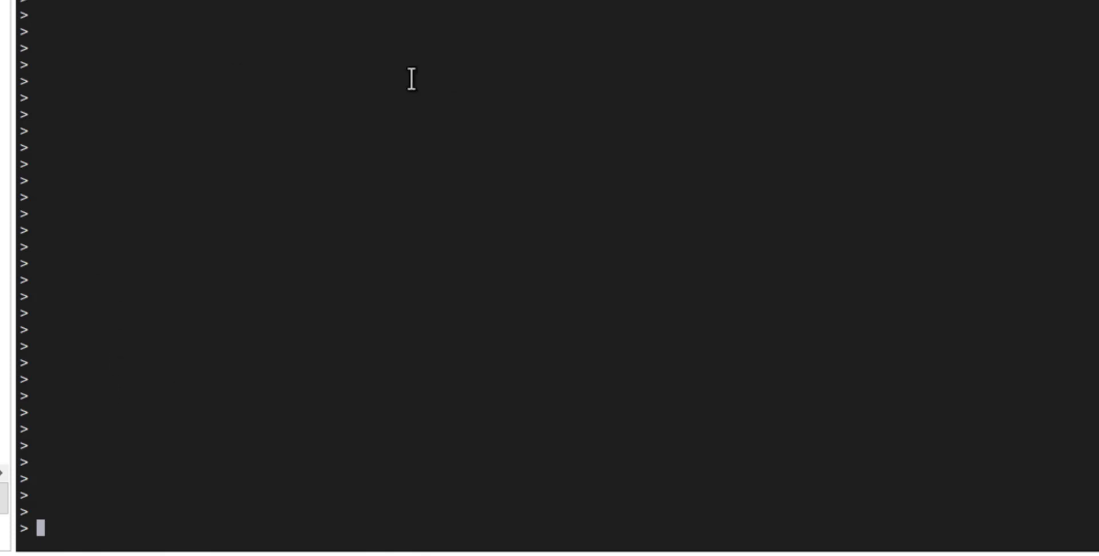
pyautogui.write('show dhcpd ')
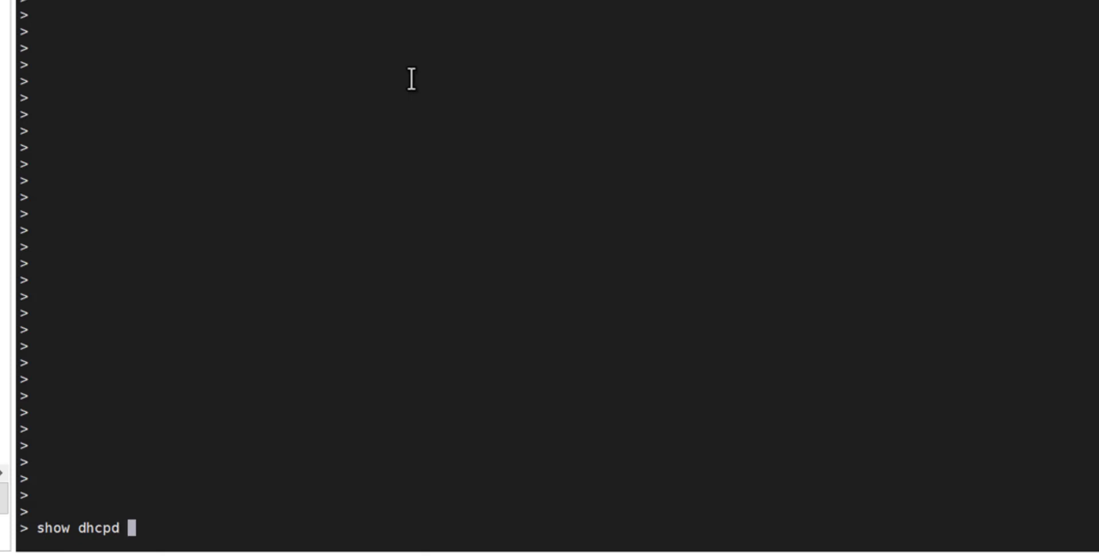
pyautogui.write('sta')
pyautogui.press('Tab')
pyautogui.write('t')
pyautogui.press('Tab')
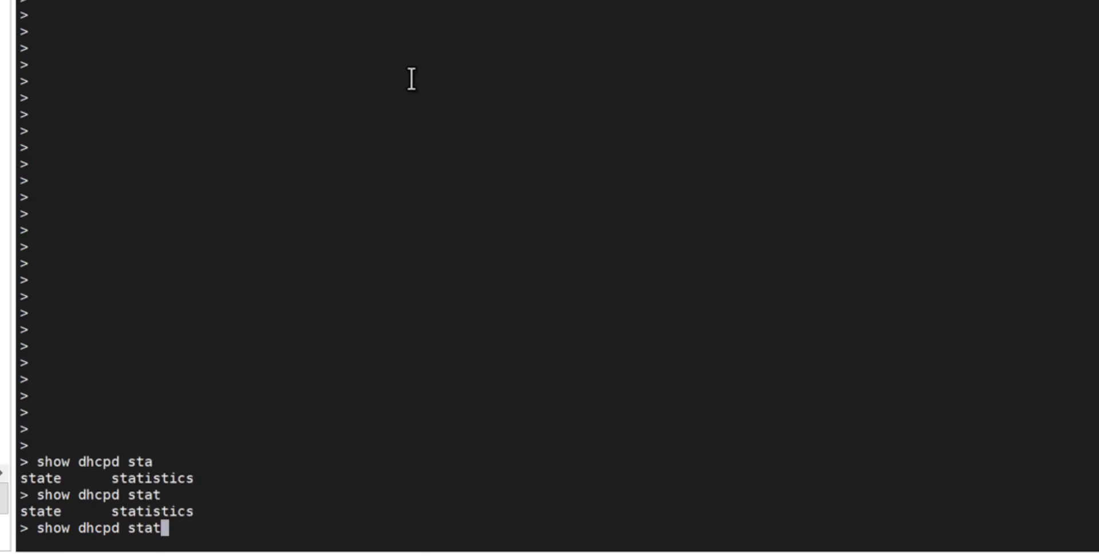
pyautogui.write('ti')
pyautogui.press('BackSpace')
pyautogui.press('BackSpace')
pyautogui.write('i')
pyautogui.press('Tab')
pyautogui.press('Return')
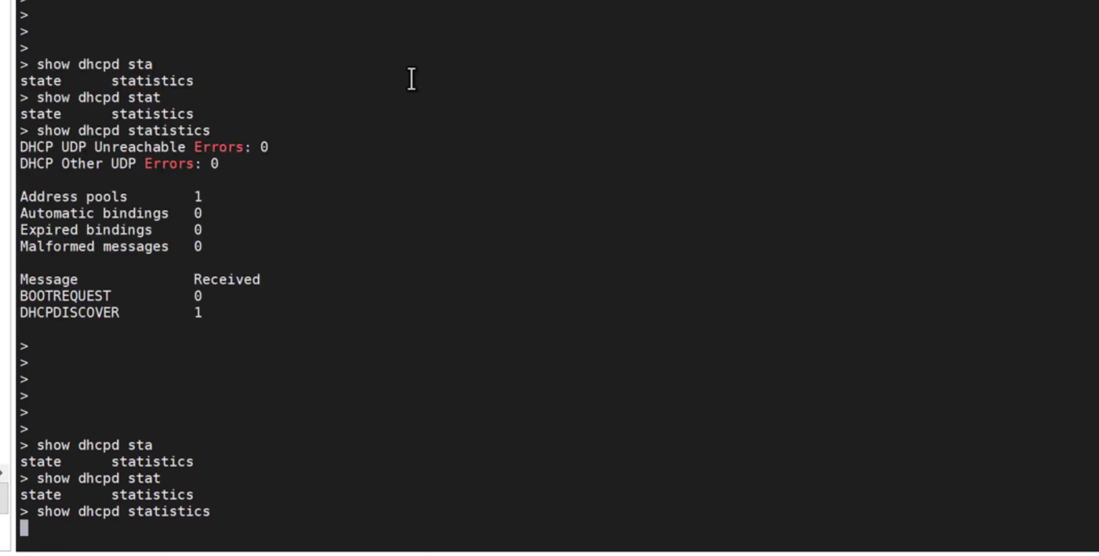
pyautogui.scroll(1, 103, 313)
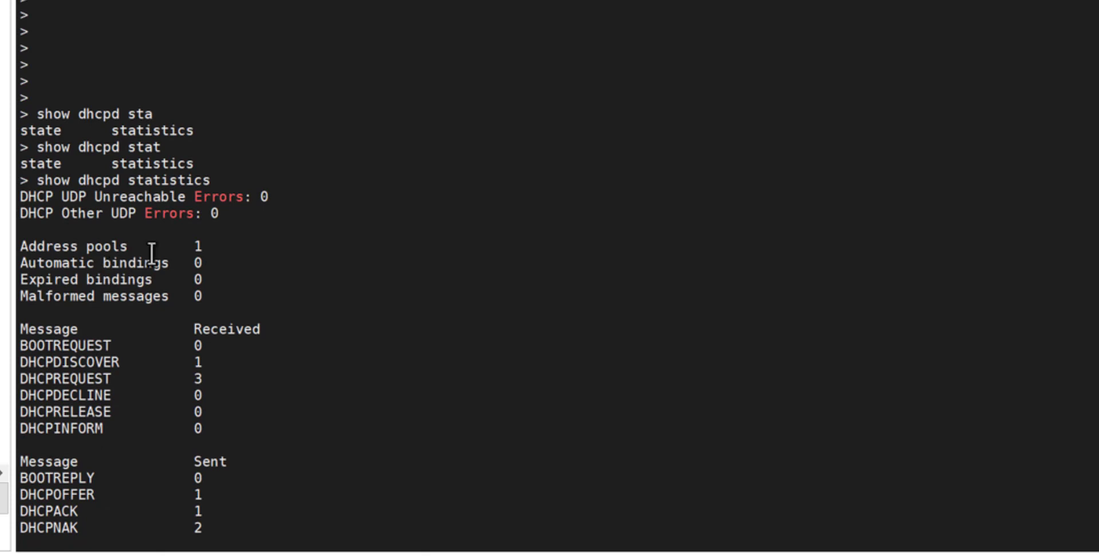
pyautogui.scroll(-1, 151, 251)
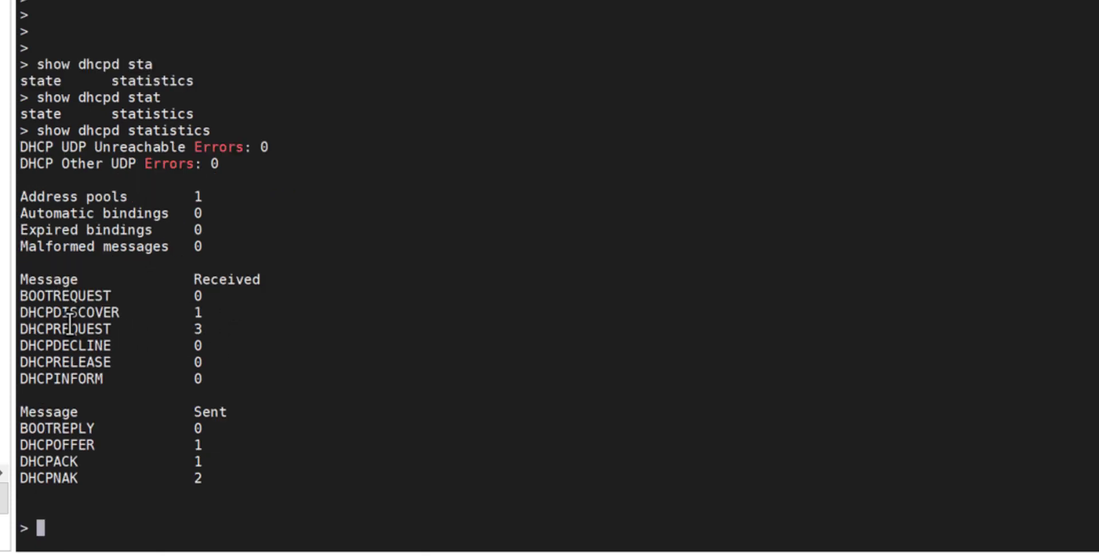
# Run 'show dhcpd binding all' to confirm the 10.0.0.251 lease exists.
pyautogui.write('show dhcpd')
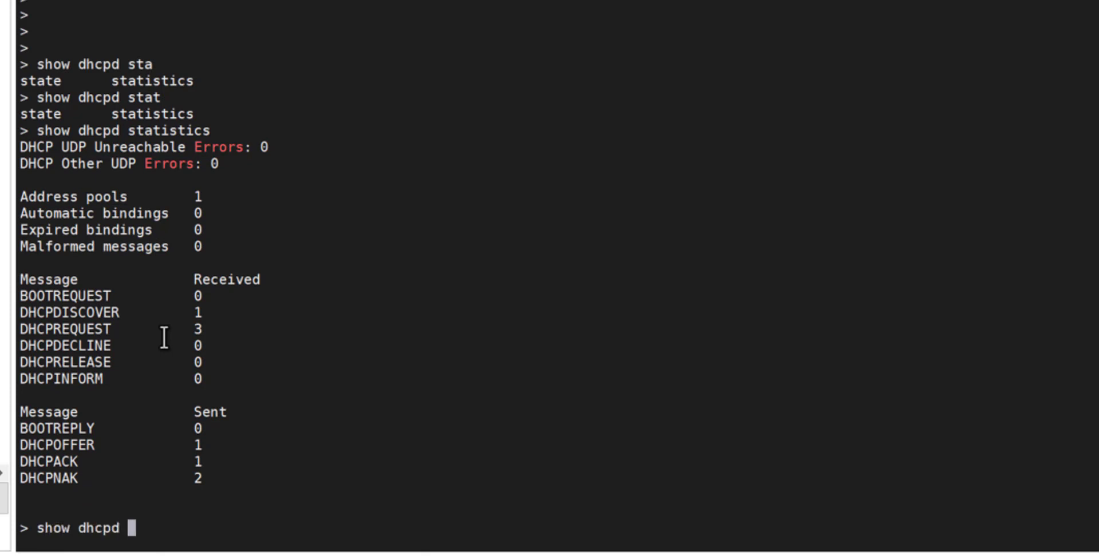
pyautogui.write(' binding')
pyautogui.press('Return')
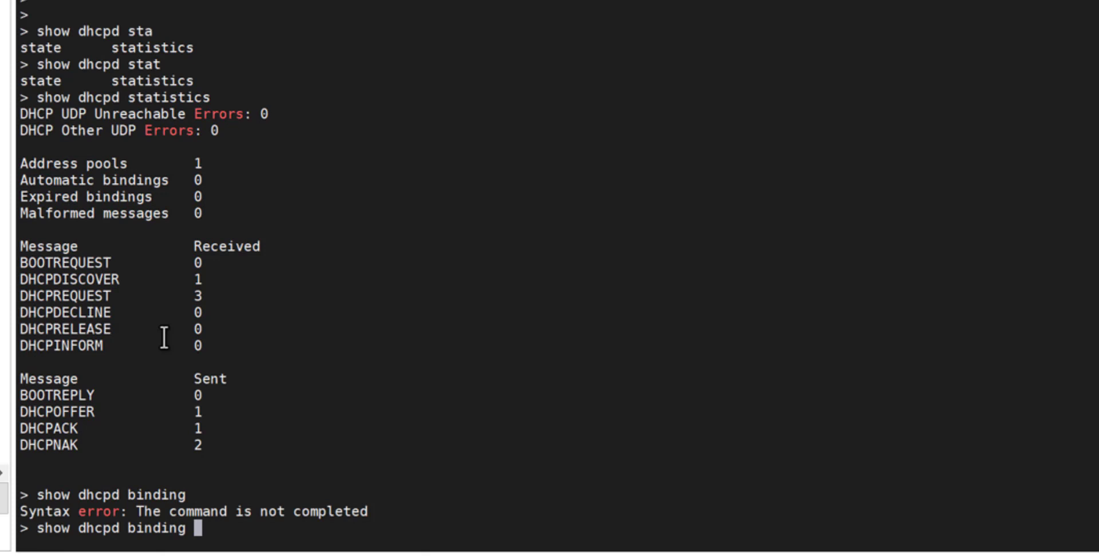
pyautogui.press('?')
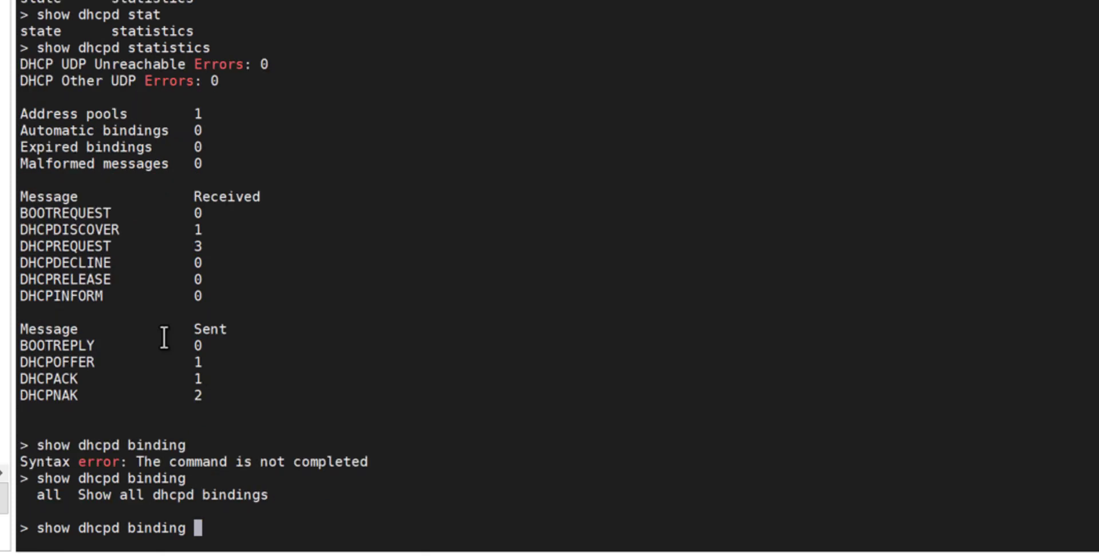
pyautogui.write('all')
pyautogui.press('Return')
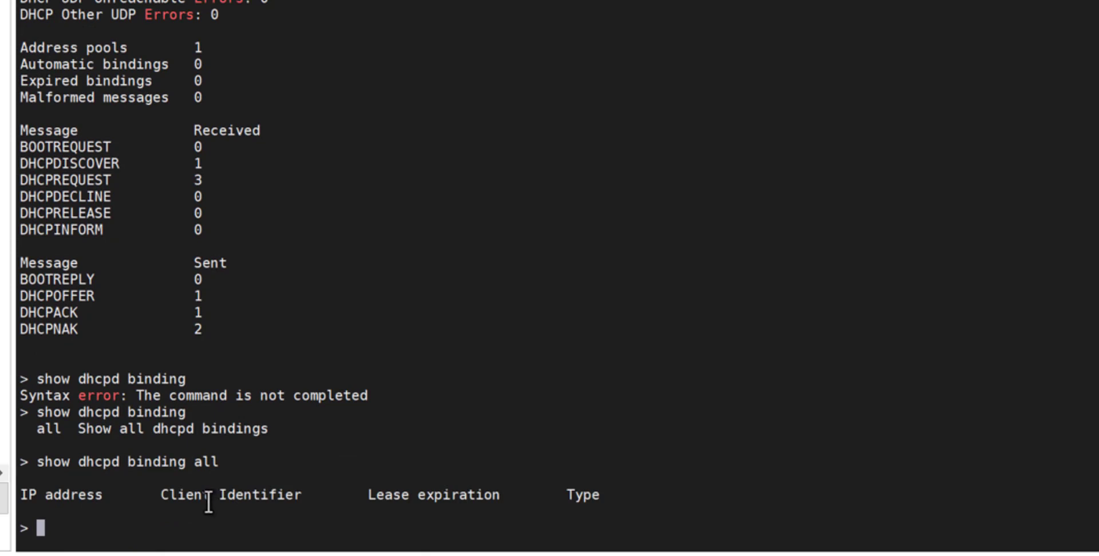
pyautogui.press('Up')
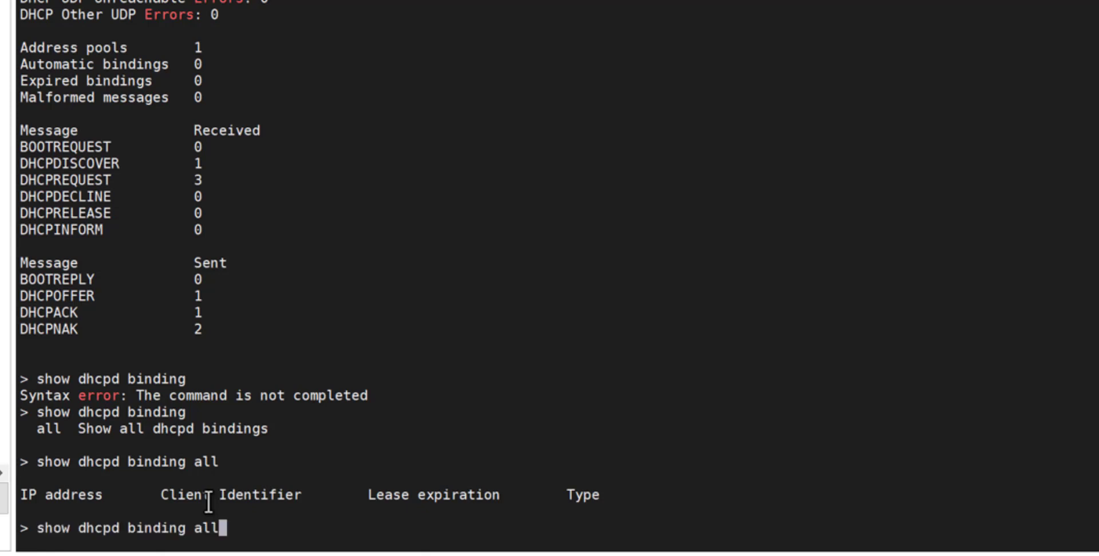
pyautogui.press('Return')
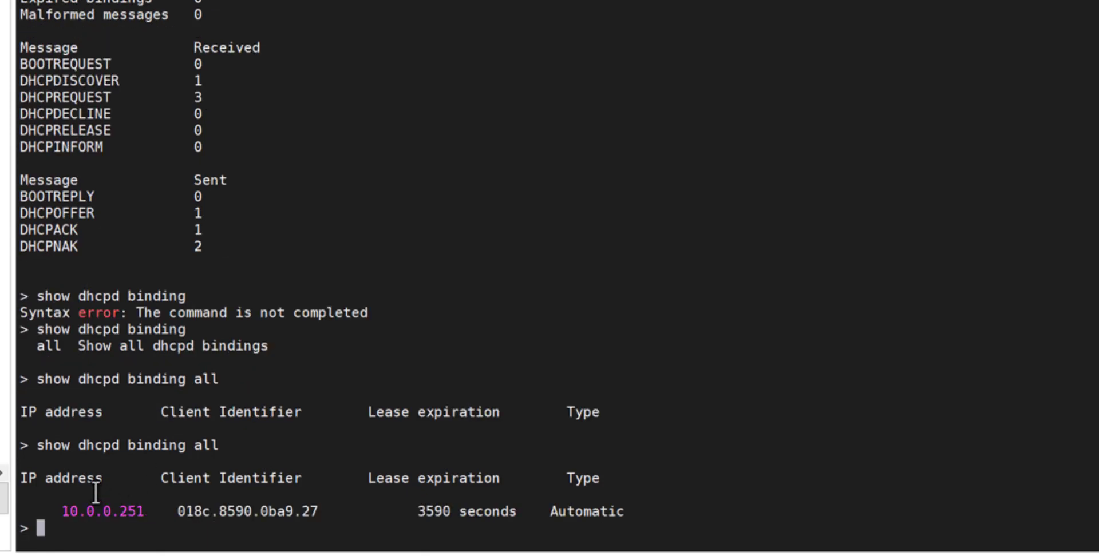
pyautogui.moveTo(29, 477); pyautogui.dragTo(650, 520)
pyautogui.click(650, 520)
# Run 'clear dhcpd binding', then rerun 'show dhcpd binding all' to confirm it's empty.
pyautogui.press('Up')
pyautogui.press('Up')
pyautogui.press('Up')
pyautogui.press('Up')
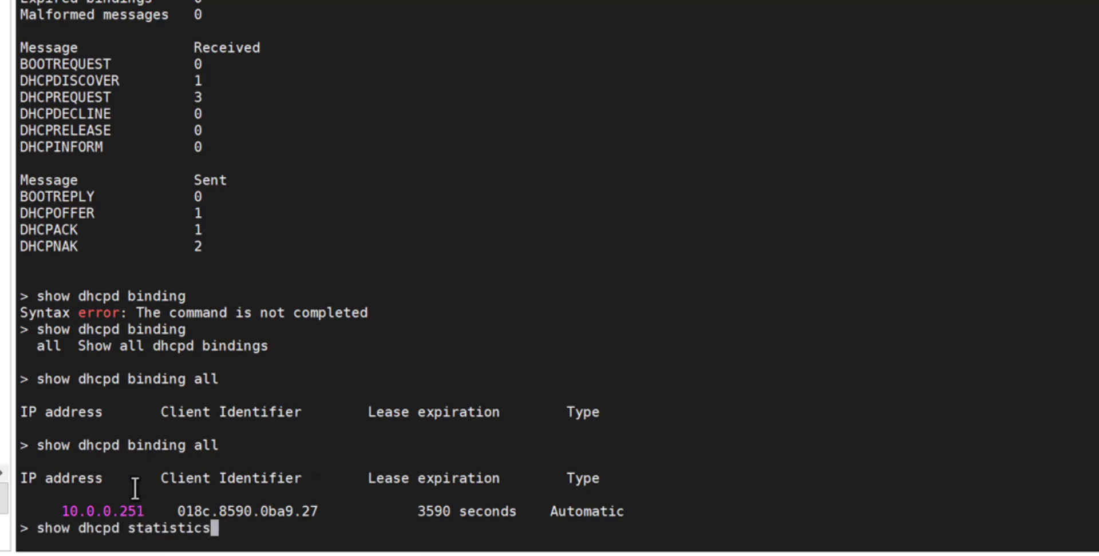
pyautogui.press('Up')
pyautogui.press('Up')
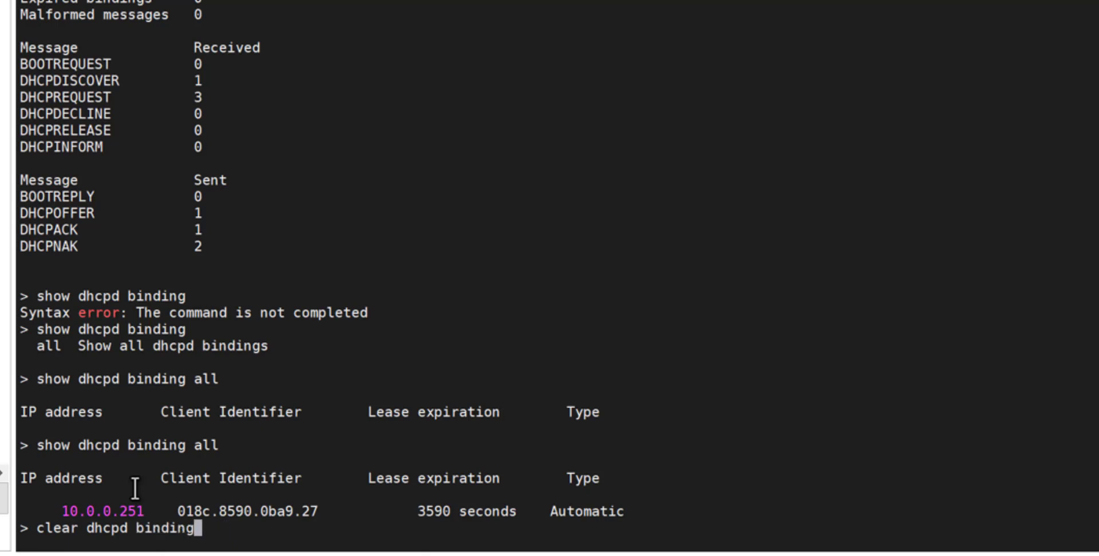
pyautogui.press('Return')
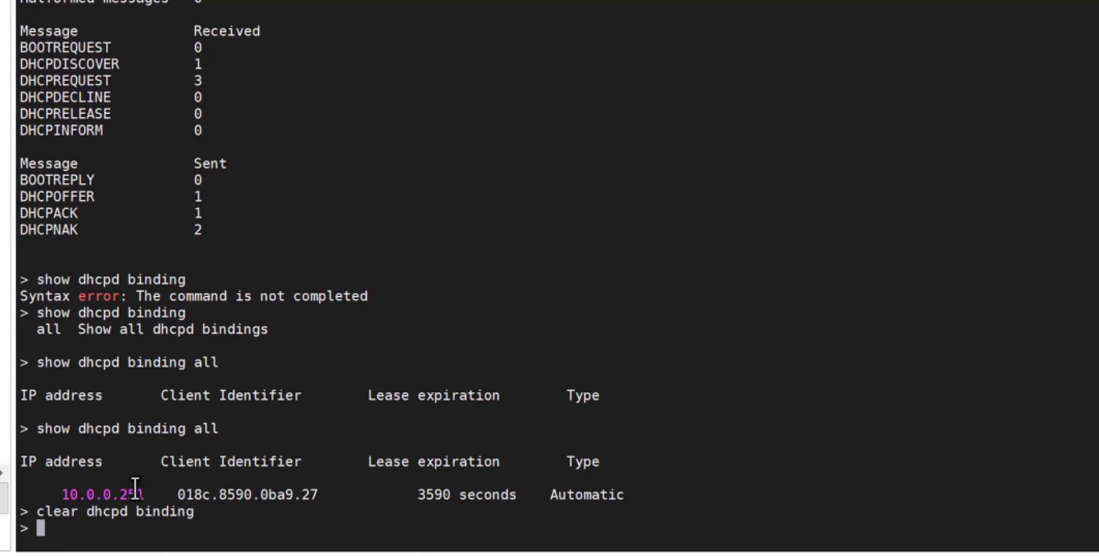
pyautogui.press('Up')
pyautogui.press('Down')
pyautogui.press('Up')
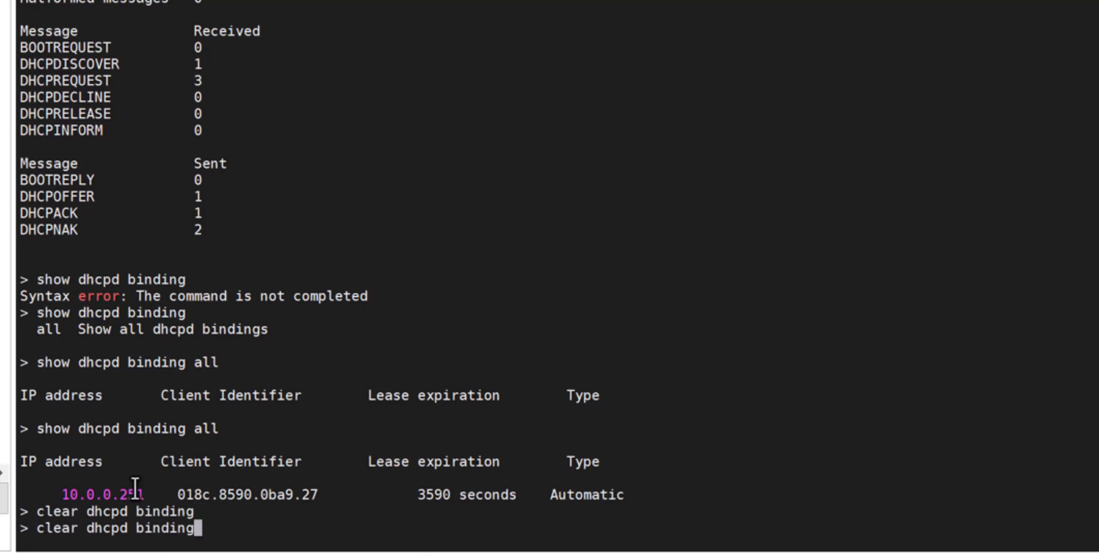
pyautogui.press('Up')
pyautogui.press('Return')
pyautogui.press('Return')
pyautogui.press('Return')
pyautogui.press('Return')
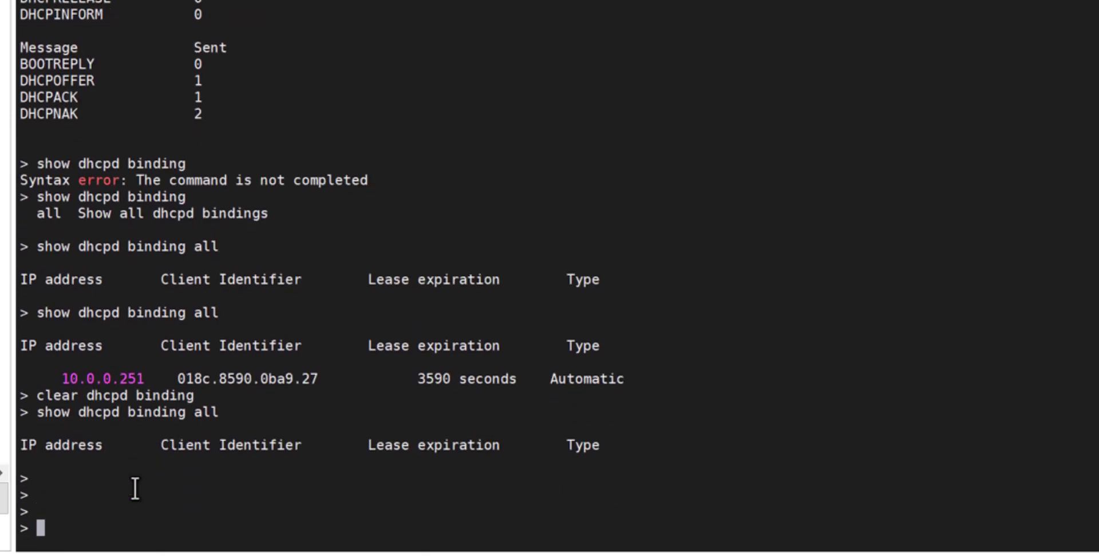